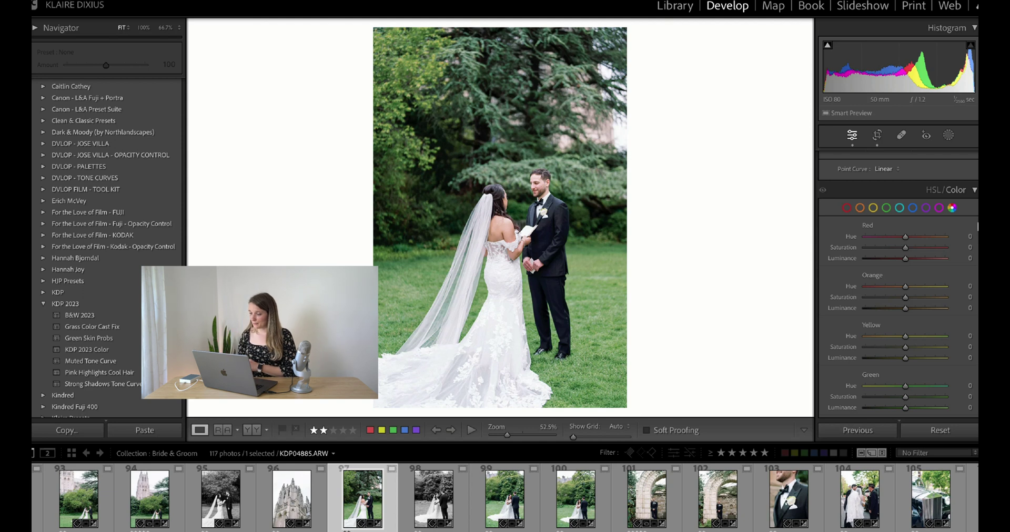
Show the HSL adjustments for all colours at once, after checking Red, Orange and Yellow alone.
scroll(897, 284, up, 10)
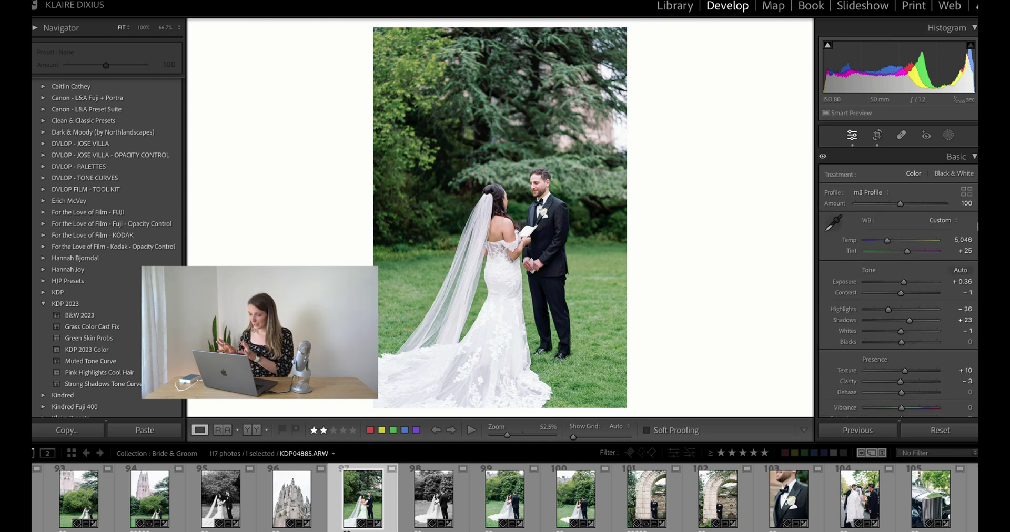
scroll(897, 284, down, 5)
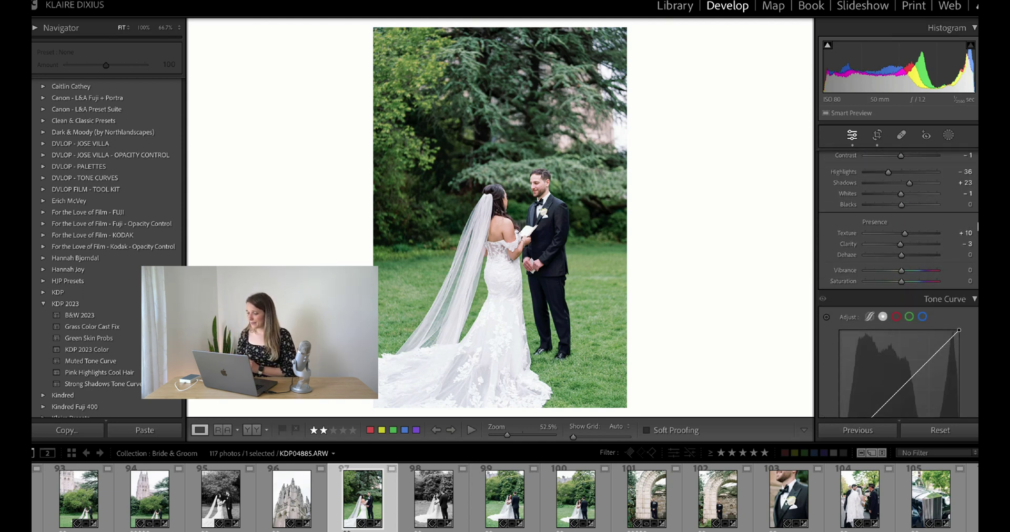
scroll(898, 284, down, 8)
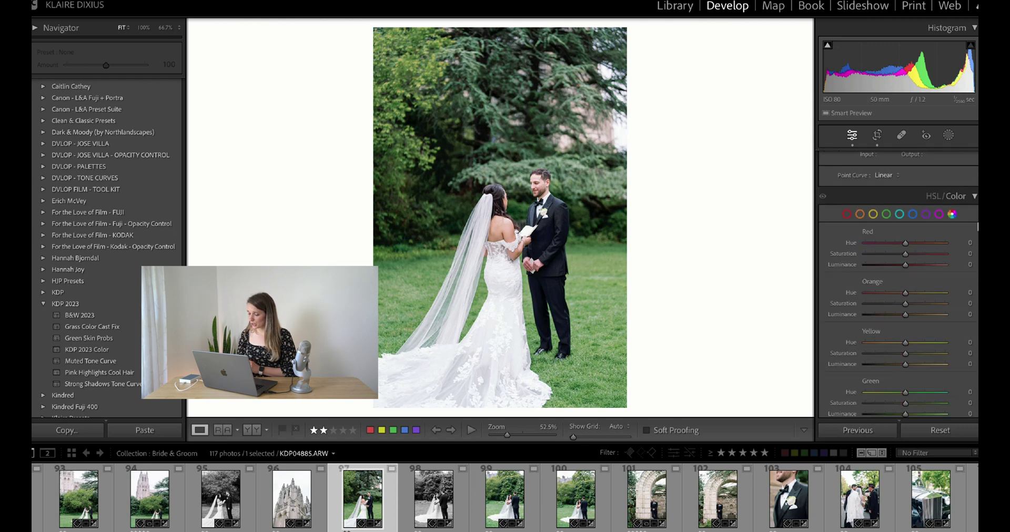
scroll(938, 159, down, 1)
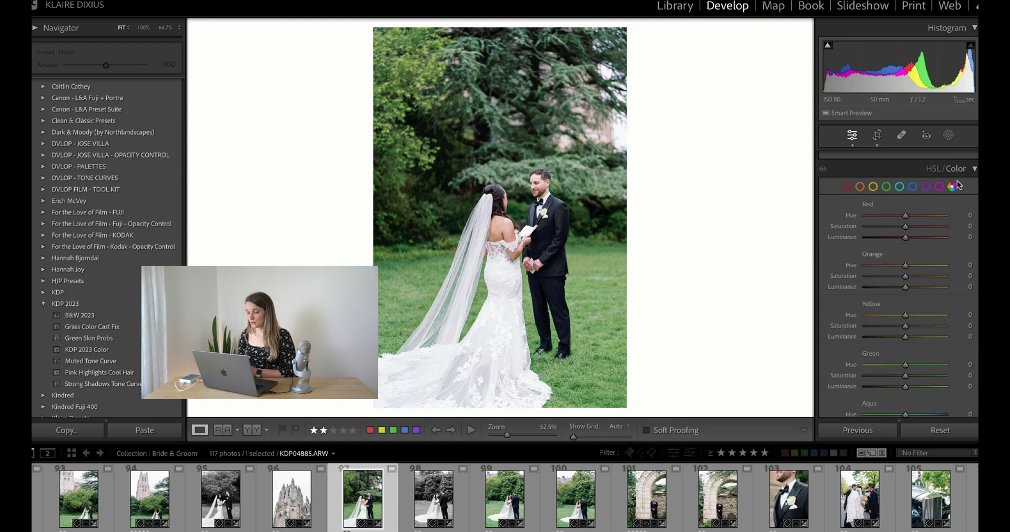
click(846, 187)
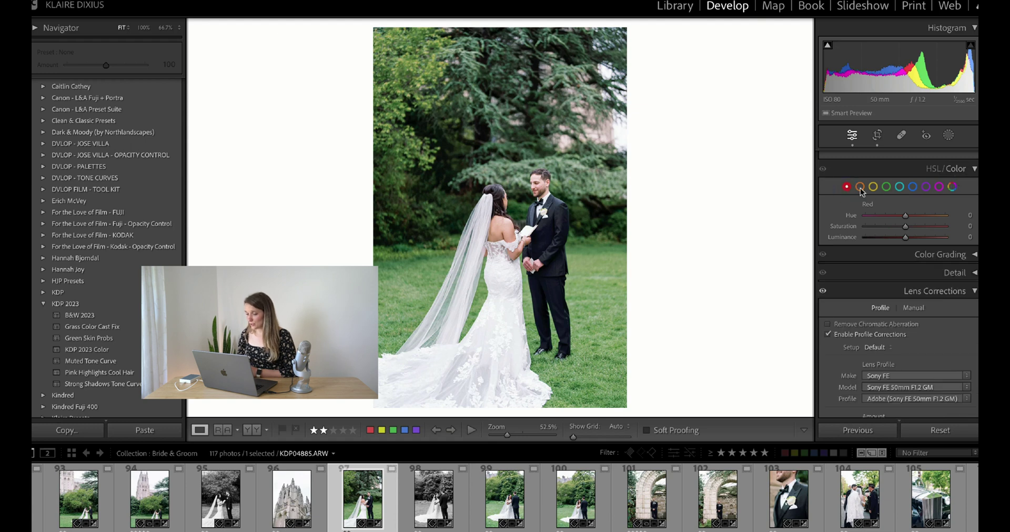
click(860, 187)
click(873, 187)
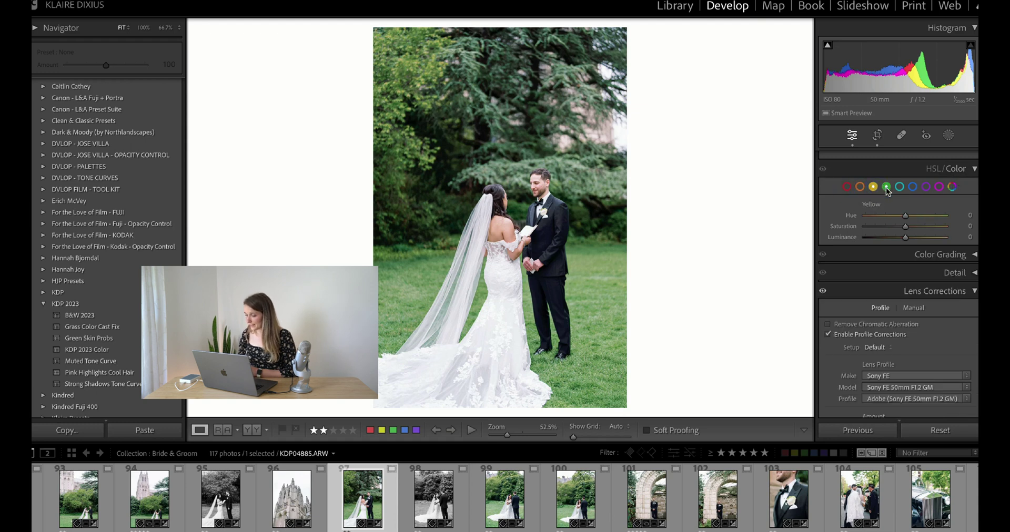
click(952, 188)
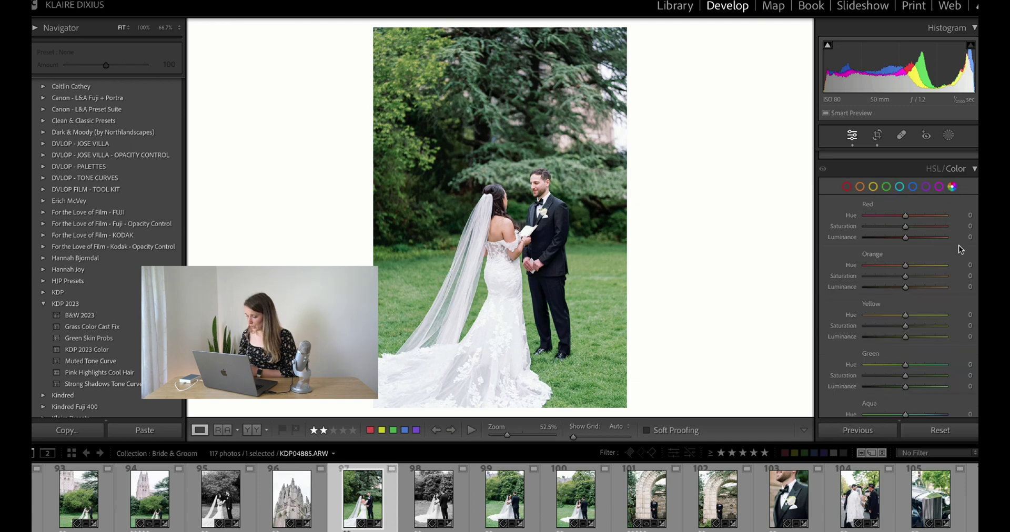
scroll(958, 245, down, 1)
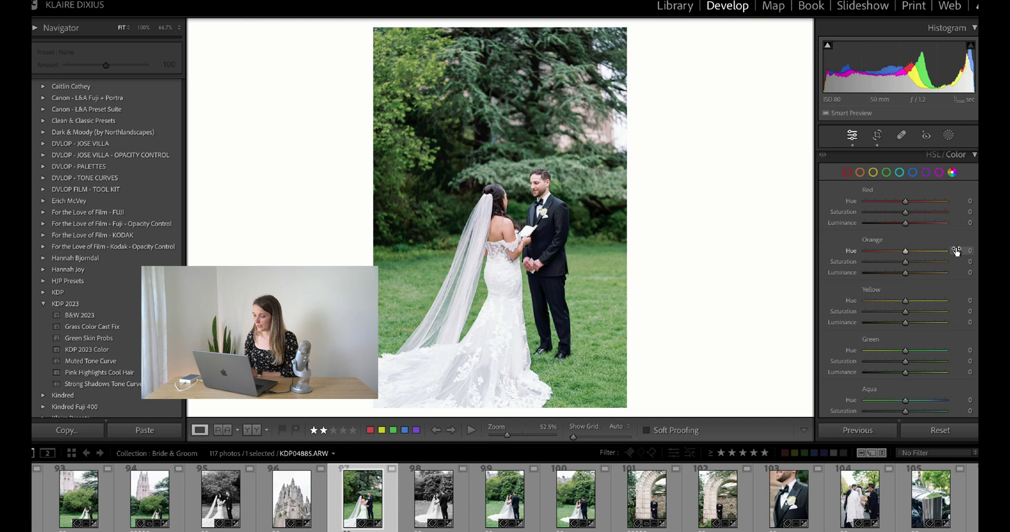
Try Orange Hue at -10 and +100, judging the couple's skin at 100% zoom.
drag(956, 252, 956, 251)
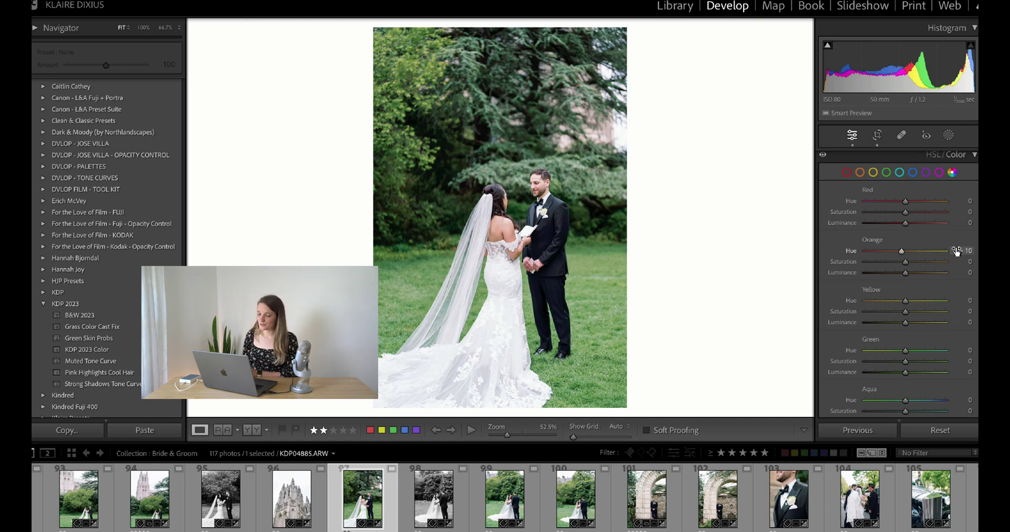
drag(902, 252, 958, 257)
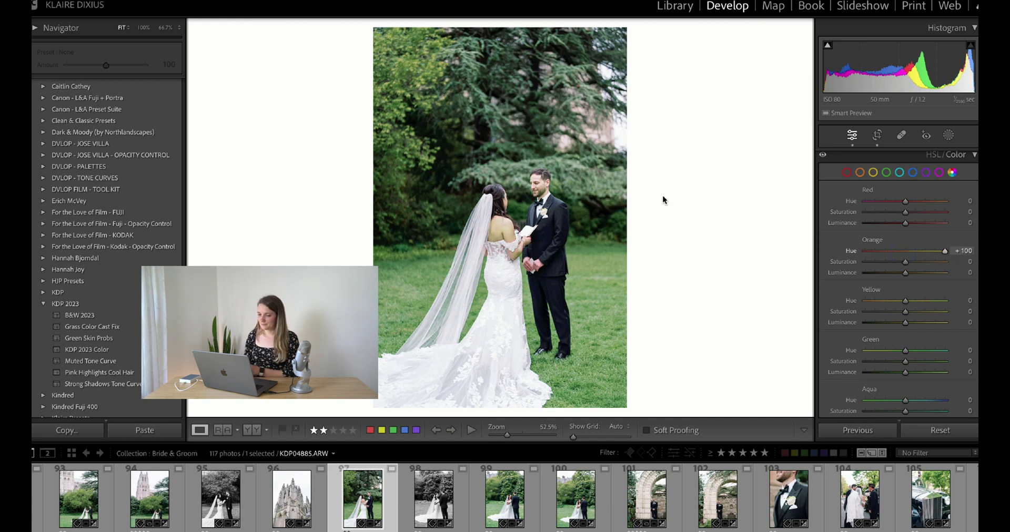
click(546, 180)
click(556, 232)
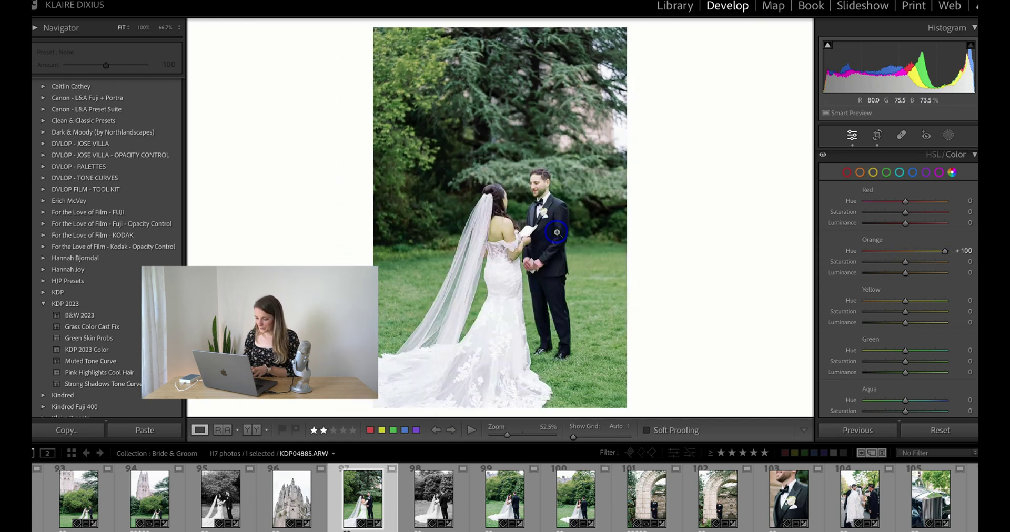
click(557, 232)
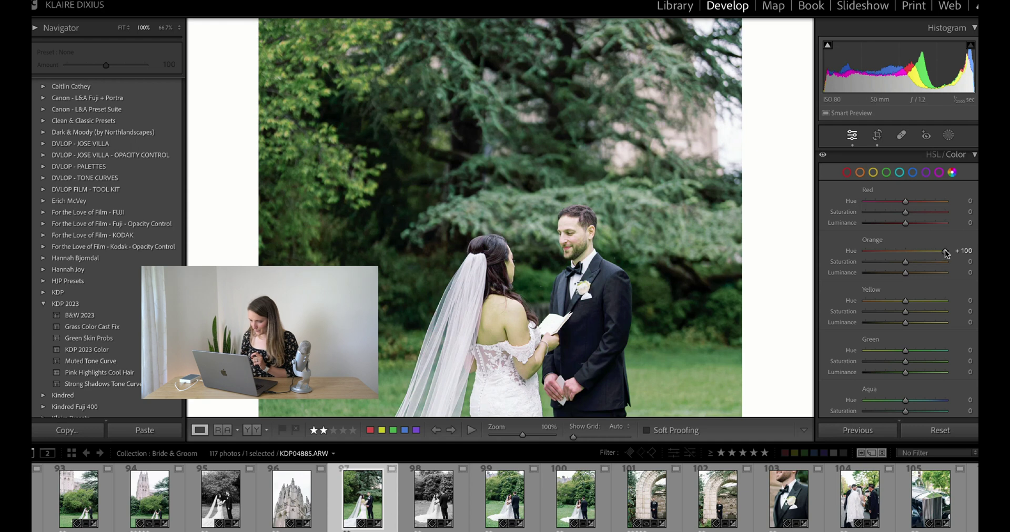
Swing Orange Hue to -100, then reset it to 0.
drag(945, 250, 810, 250)
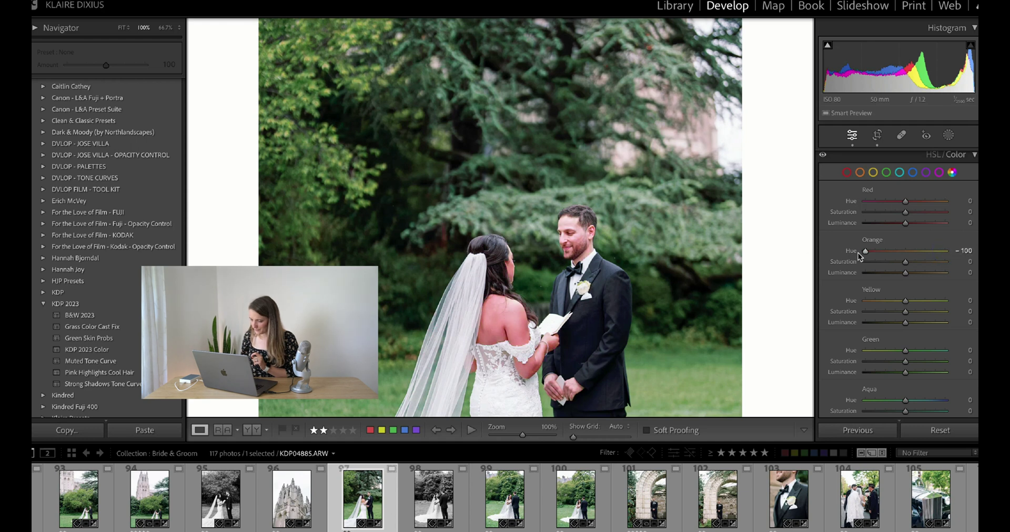
drag(897, 241, 950, 255)
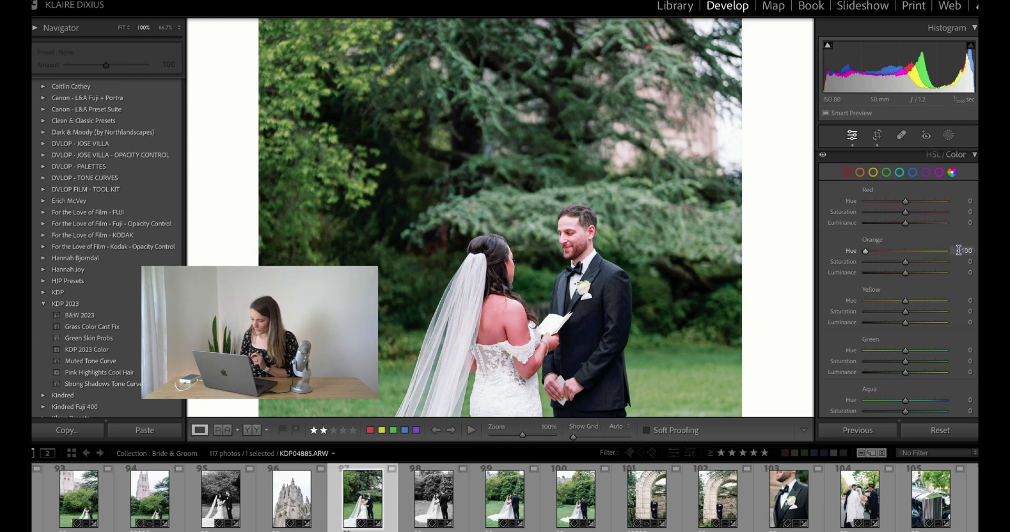
click(968, 249)
text(0)
key(Return)
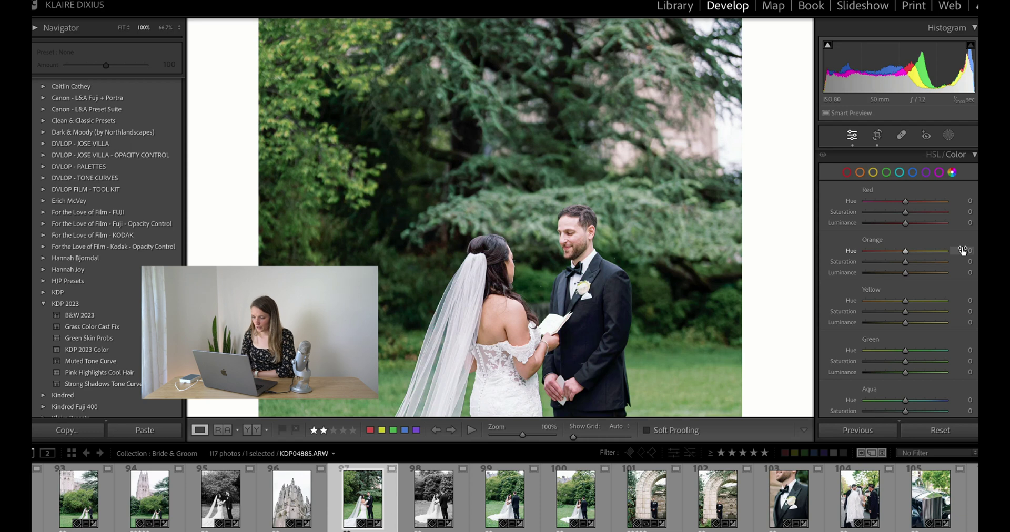
Set Orange Hue to -10 and Orange Saturation to -5 while viewing the couple up close.
key(Down)
key(Down)
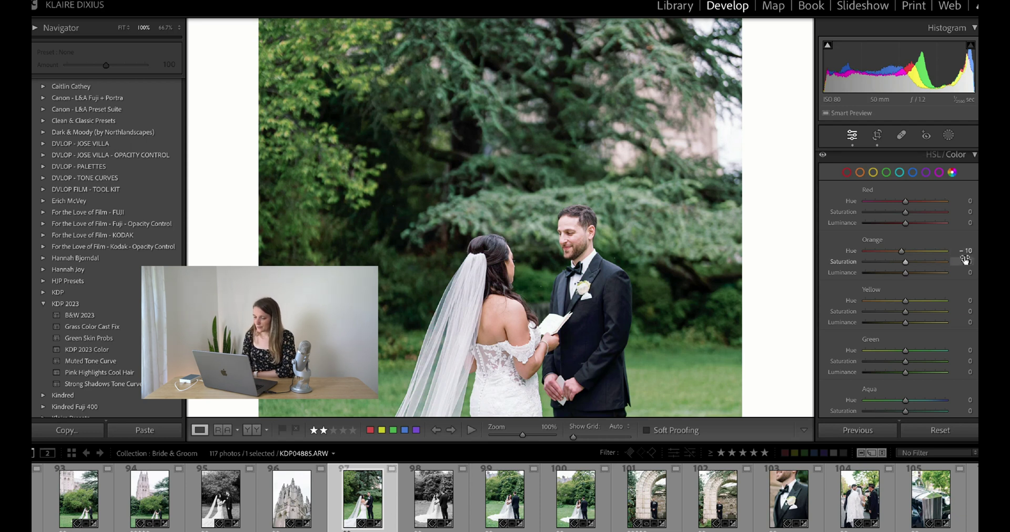
click(691, 314)
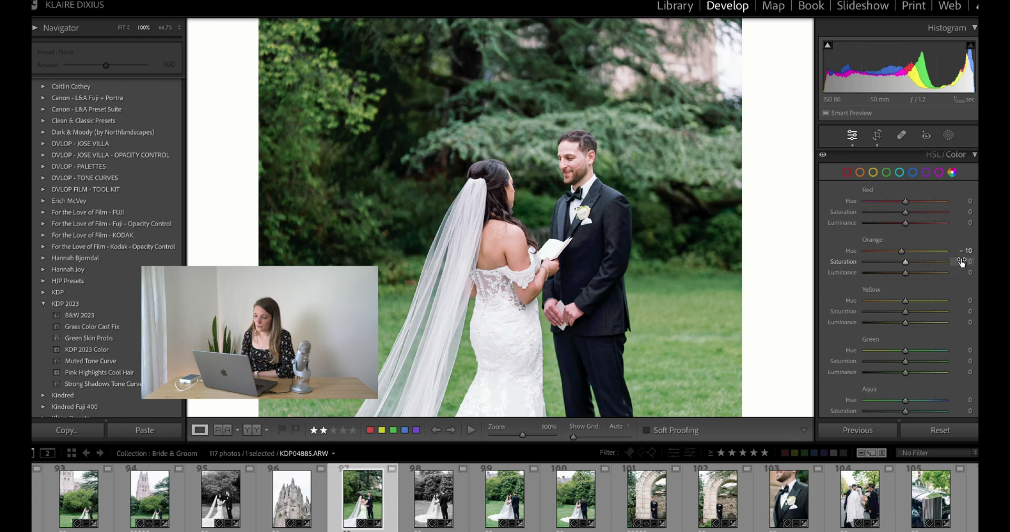
scroll(961, 262, down, 5)
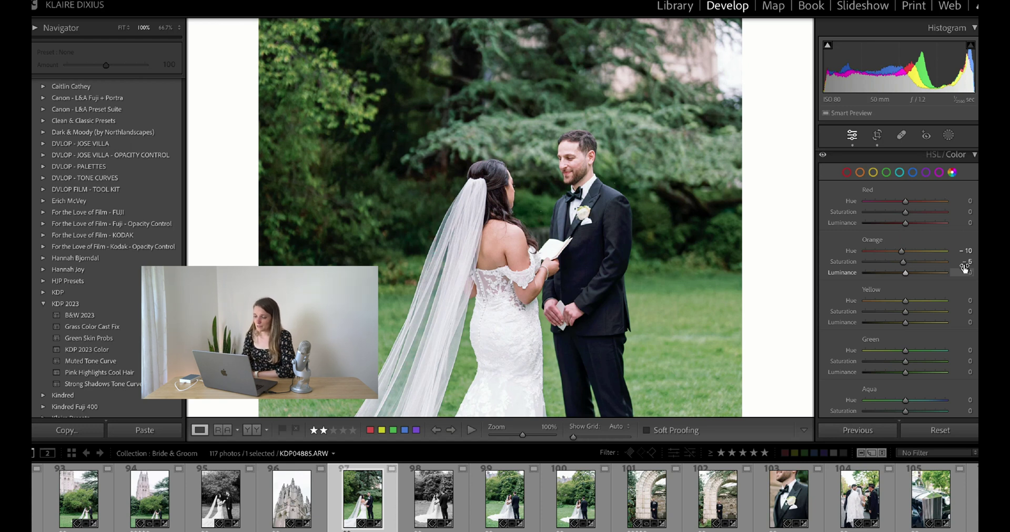
scroll(965, 267, up, 5)
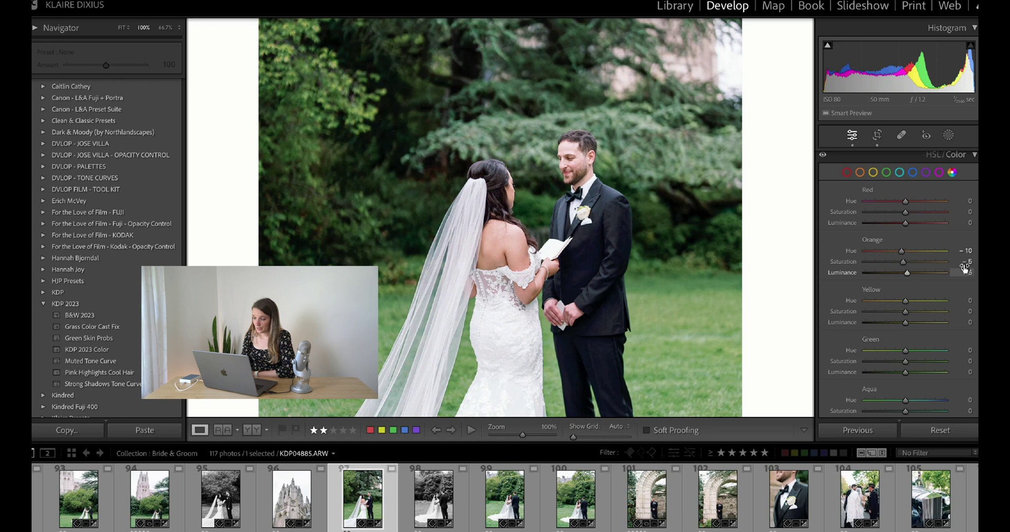
Test Orange Luminance at +100, reset it to 0, then set it to +5.
drag(907, 274, 960, 277)
click(963, 273)
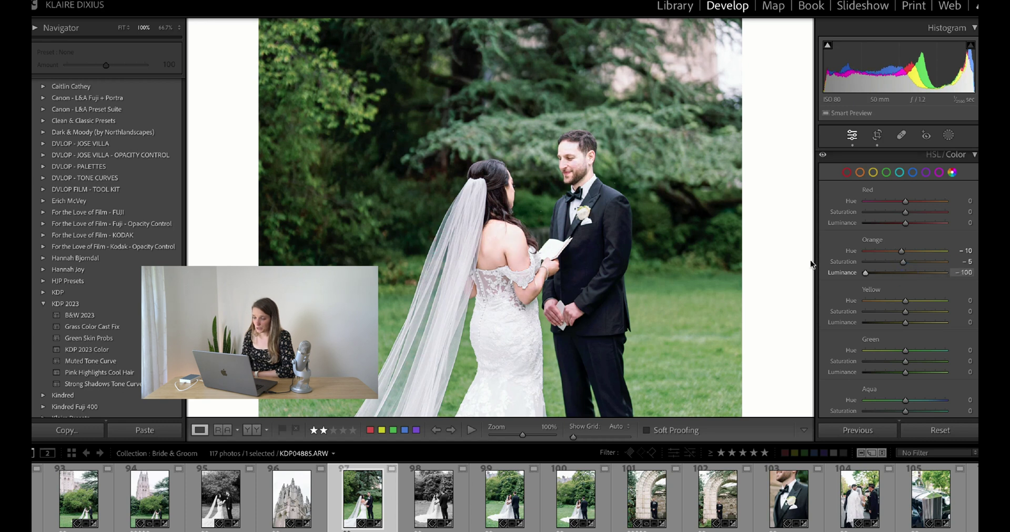
text(0)
key(Return)
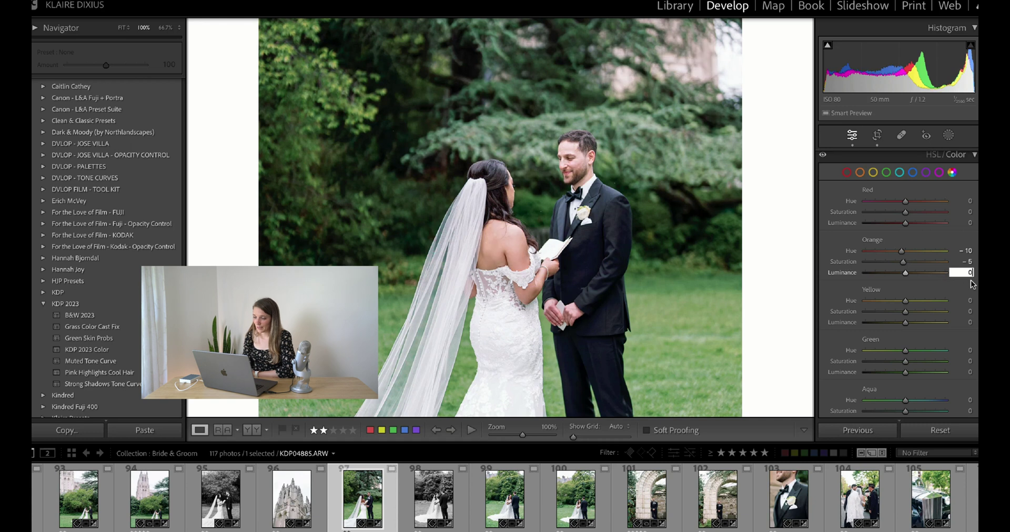
click(967, 273)
text(5)
key(Return)
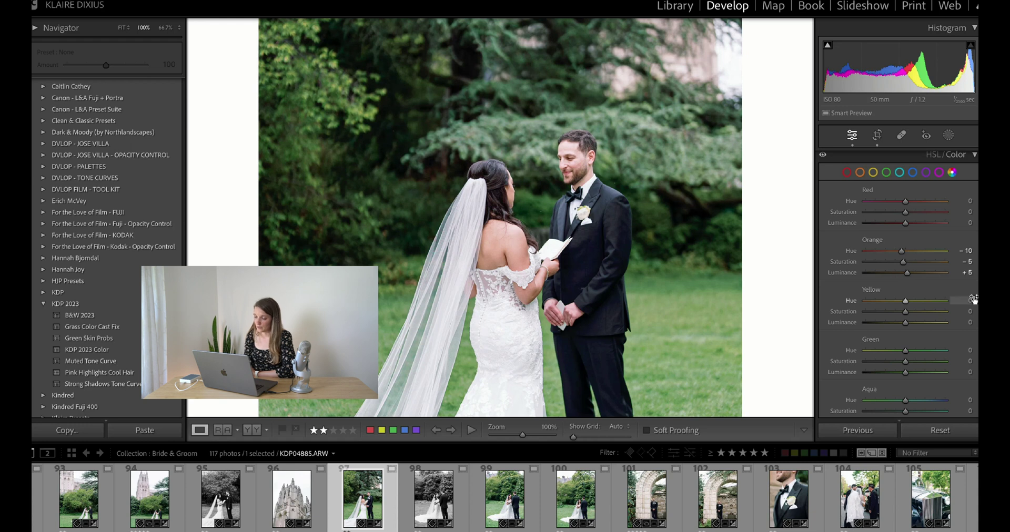
Give Yellow Hue −10, Saturation −5 and Luminance +5 to match the Orange values.
drag(972, 299, 972, 319)
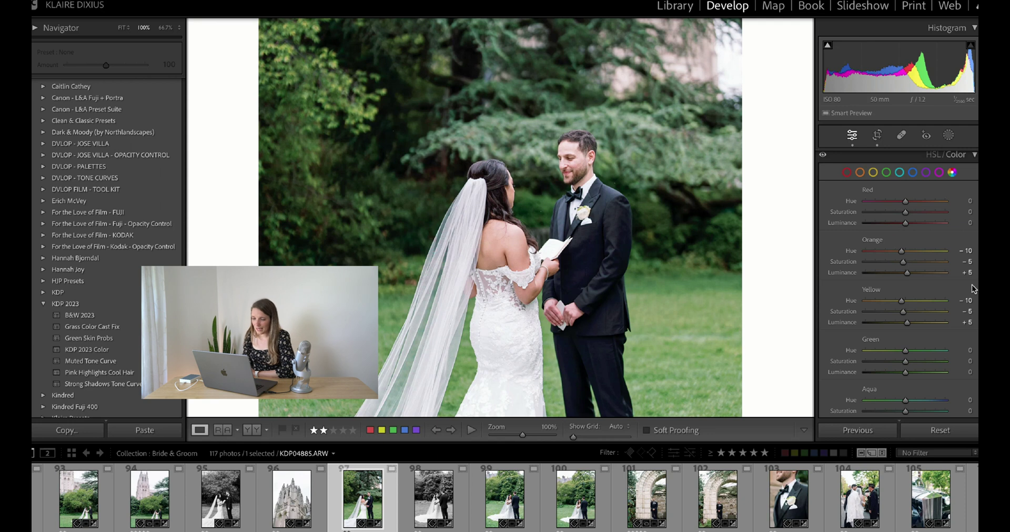
scroll(971, 285, down, 4)
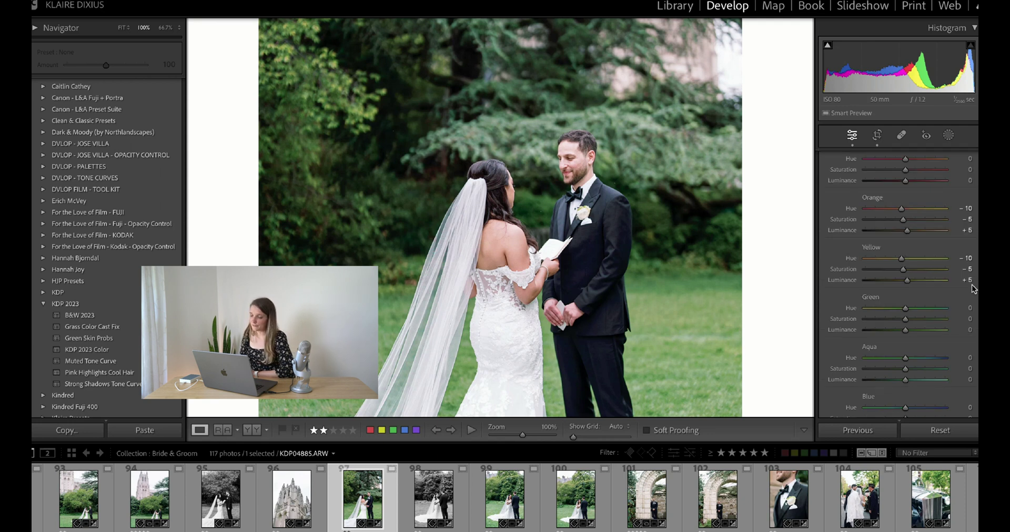
Fit the photo in the Navigator and set Green Hue +10, Saturation −5, Luminance +5.
click(690, 305)
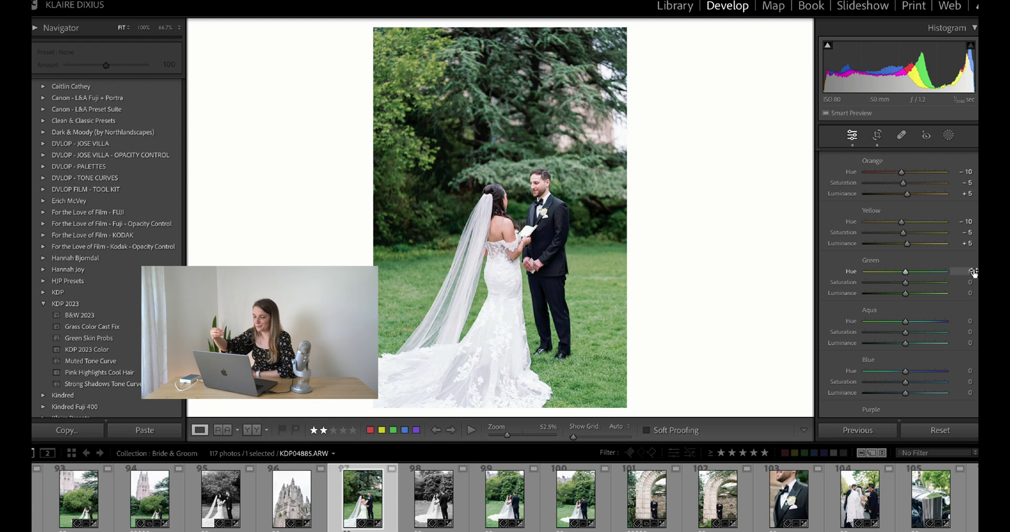
key(Up)
key(Up)
key(Up)
key(Up)
key(Up)
key(Up)
key(Up)
key(Up)
key(Up)
key(Up)
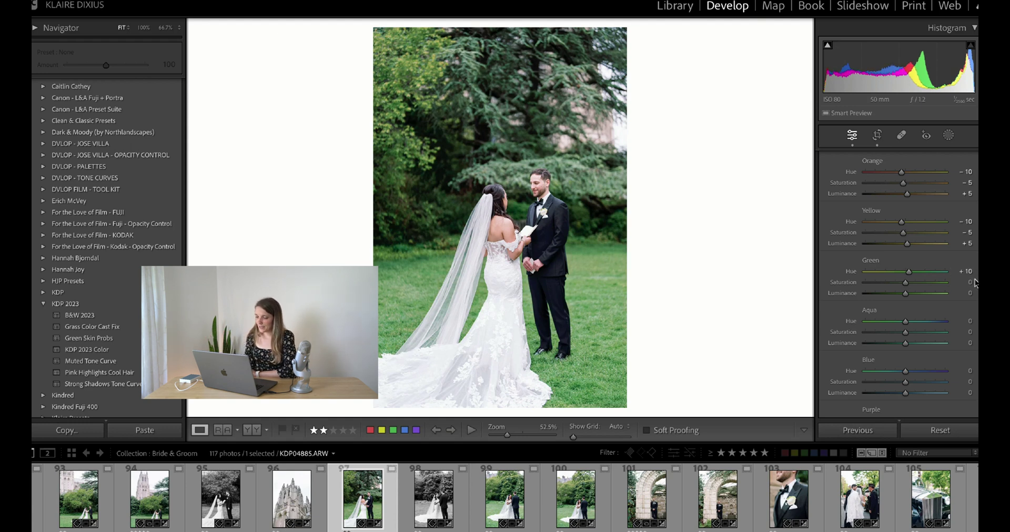
key(Down)
key(Down)
key(Down)
key(Down)
key(Down)
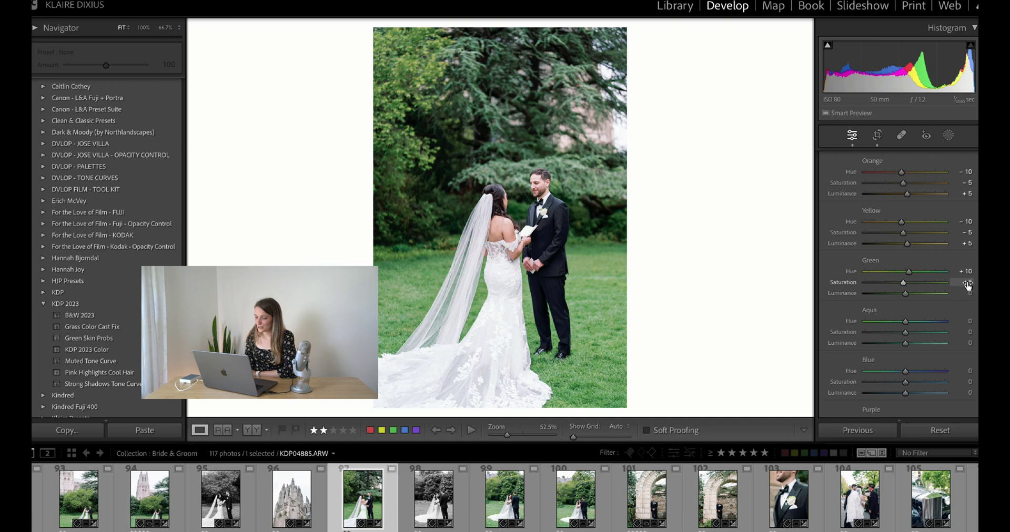
key(Up)
key(Up)
key(Up)
key(Up)
key(Up)
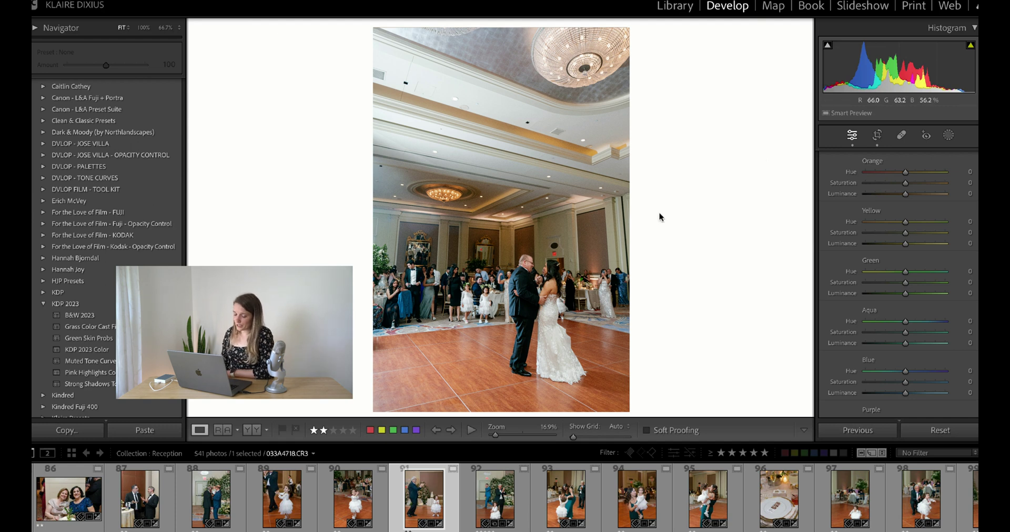
Set Red Saturation −10 and Luminance +10, plus Orange and Yellow Saturation −10, on the first-dance photo.
scroll(836, 230, up, 3)
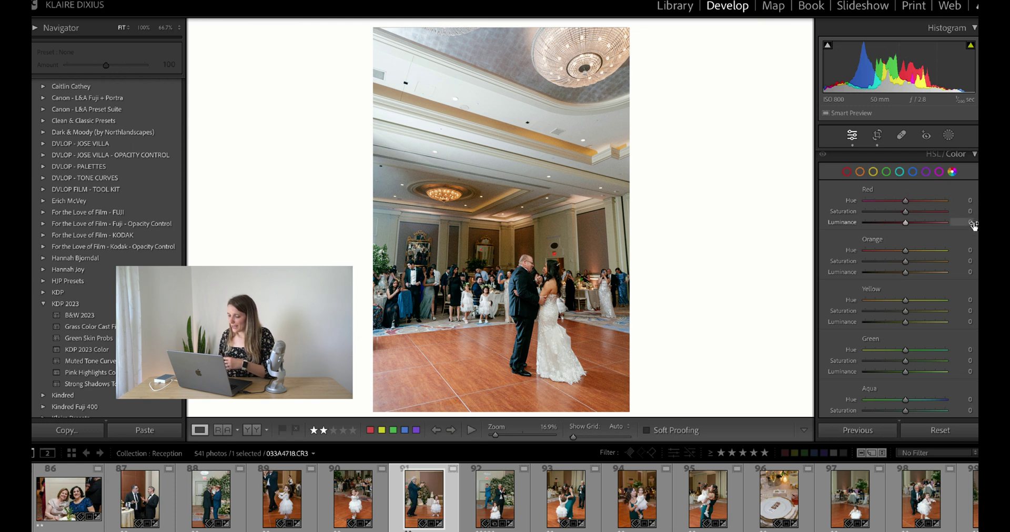
scroll(973, 225, up, 2)
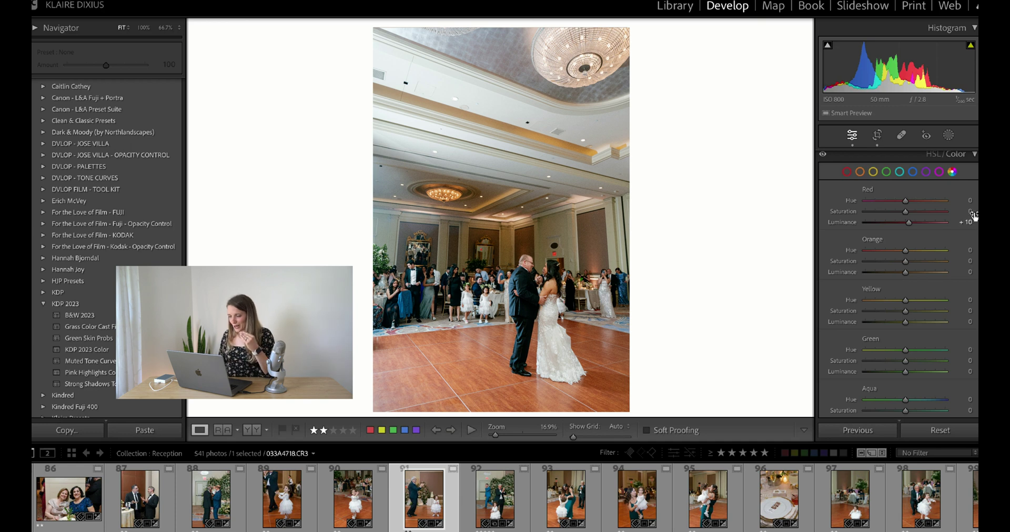
scroll(969, 212, down, 2)
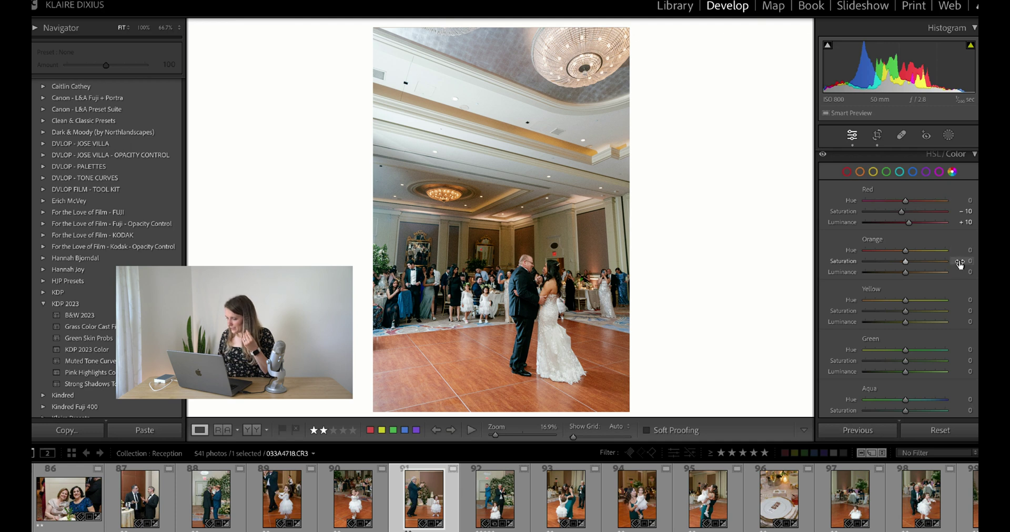
scroll(959, 265, down, 2)
scroll(971, 313, down, 2)
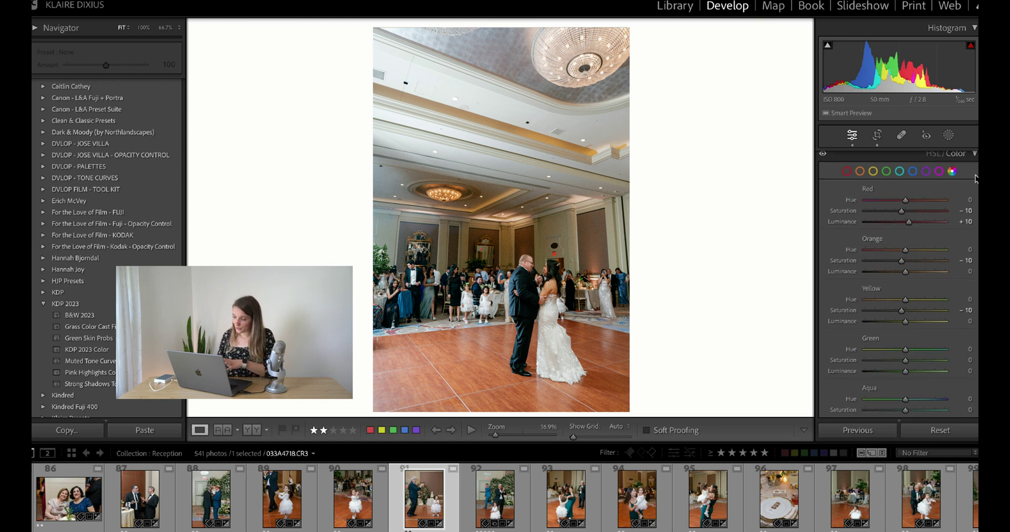
Try Yellow Luminance at +100, then undo it.
scroll(975, 178, up, 1)
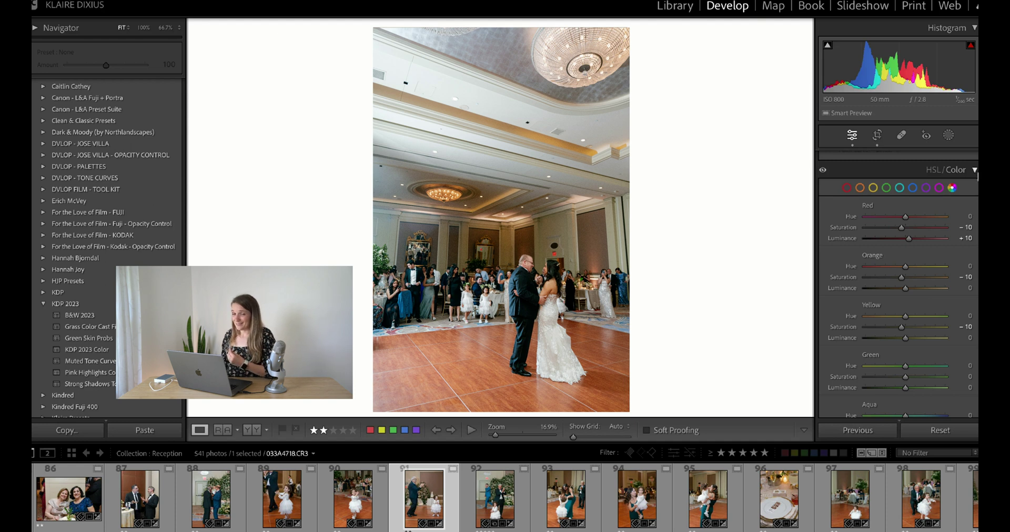
scroll(975, 194, down, 10)
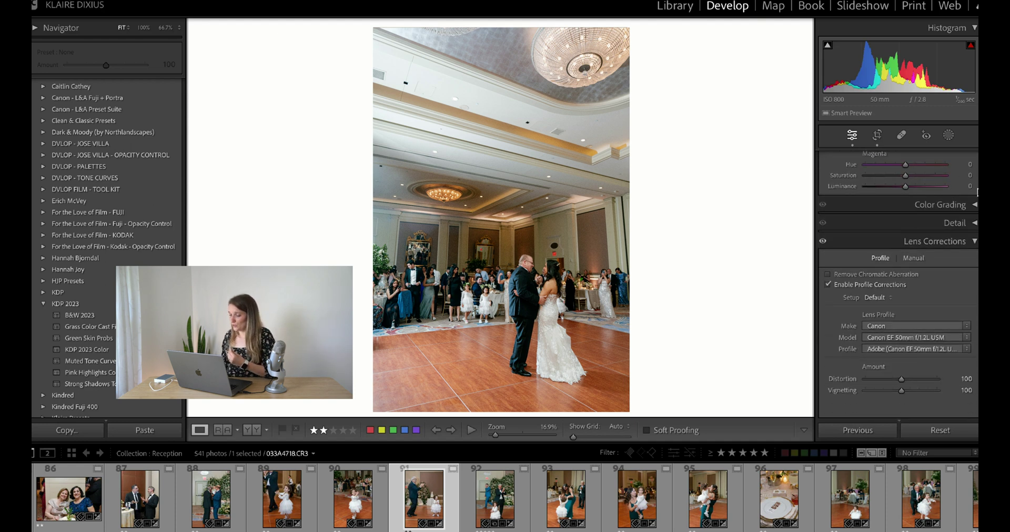
scroll(975, 202, up, 4)
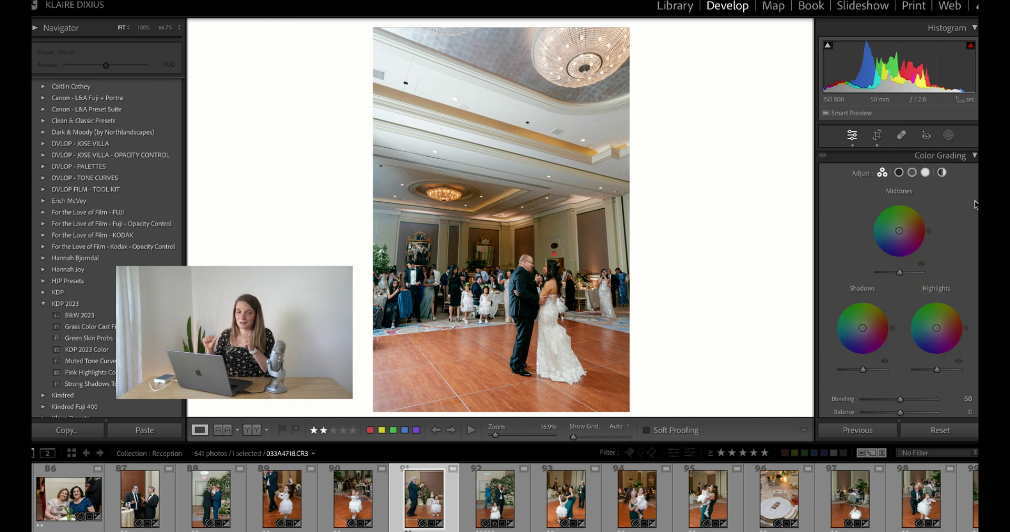
scroll(975, 205, up, 5)
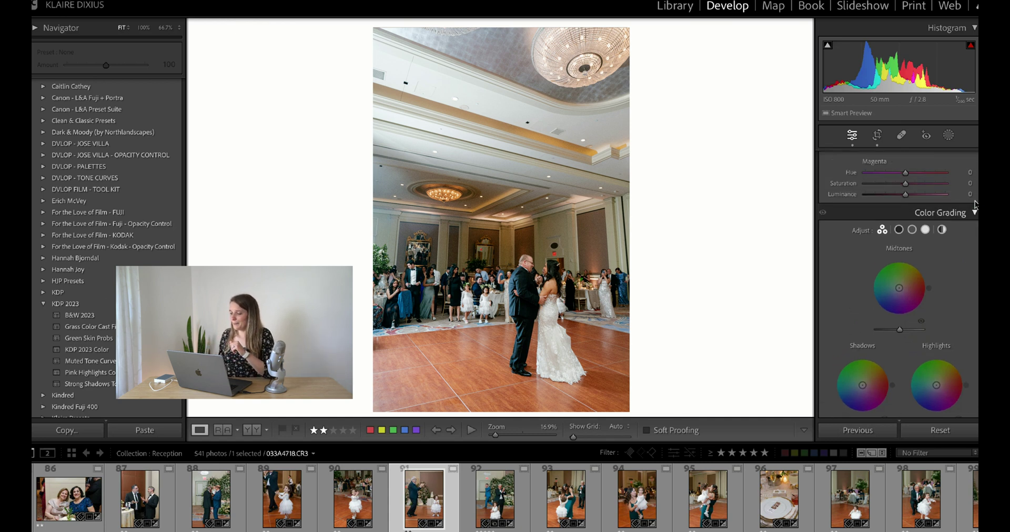
scroll(976, 204, up, 3)
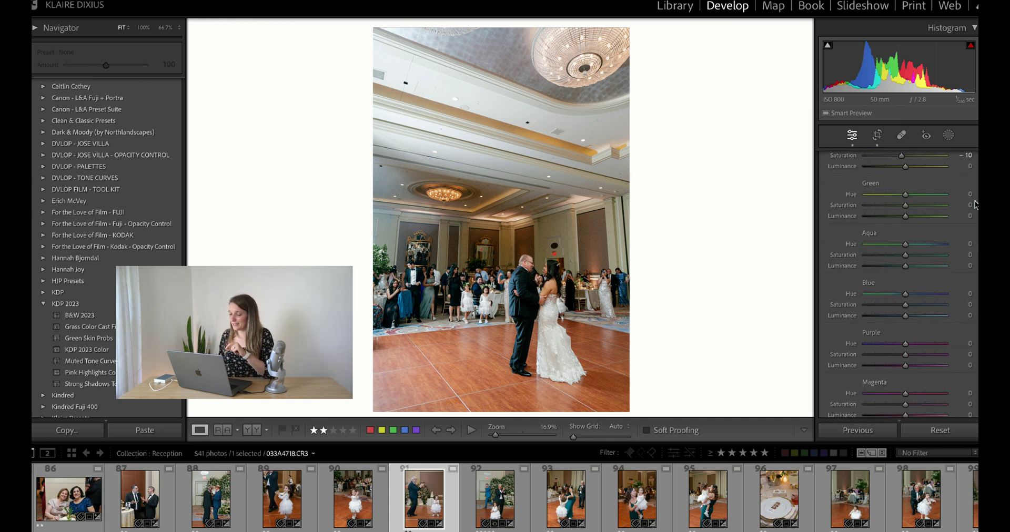
scroll(976, 204, down, 1)
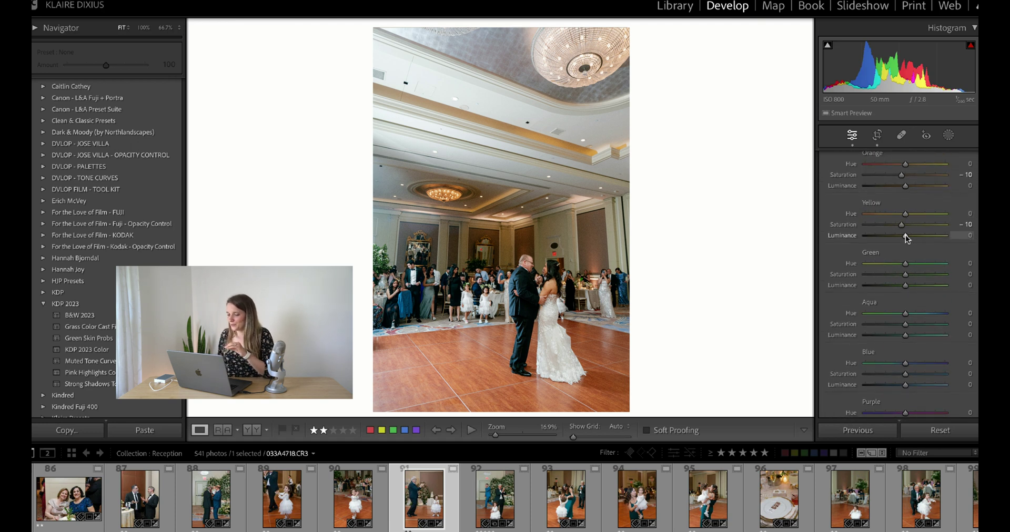
drag(905, 235, 947, 235)
key(super+z)
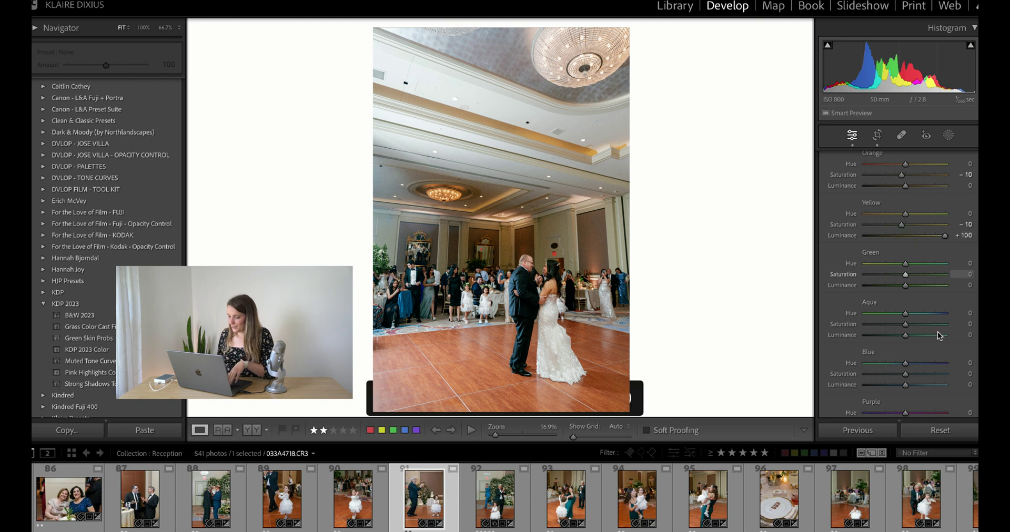
Set Green Hue to +24, test +70, and undo back to +24.
drag(905, 263, 916, 265)
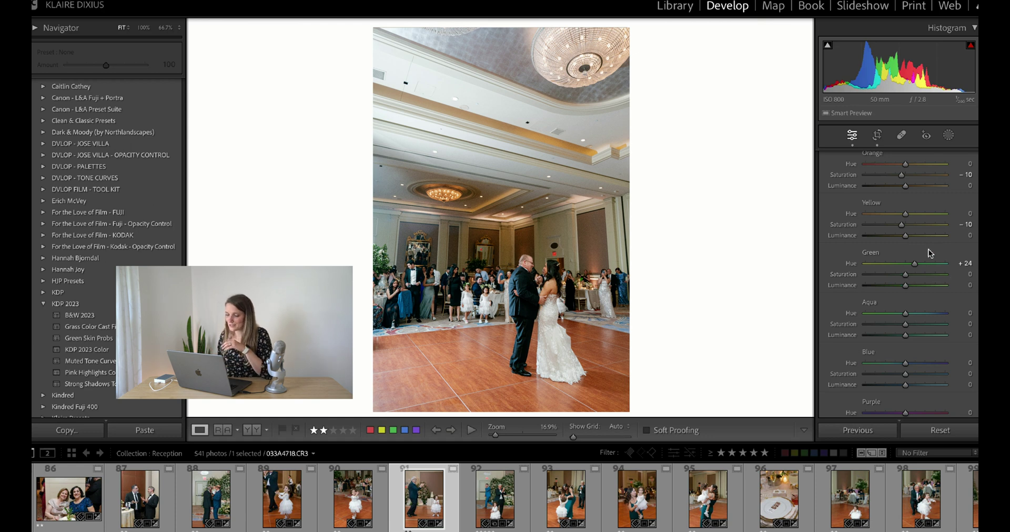
drag(915, 263, 933, 266)
key(super+z)
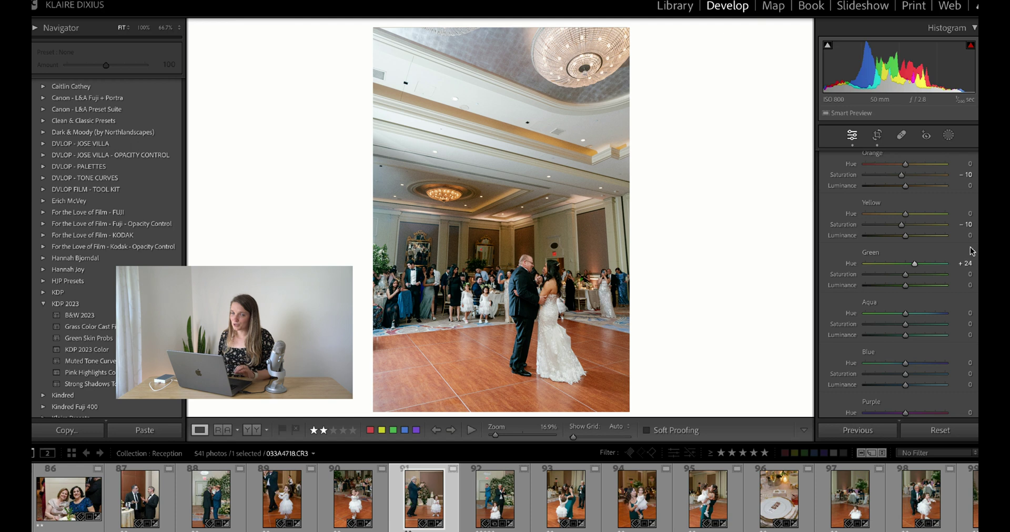
scroll(972, 251, up, 3)
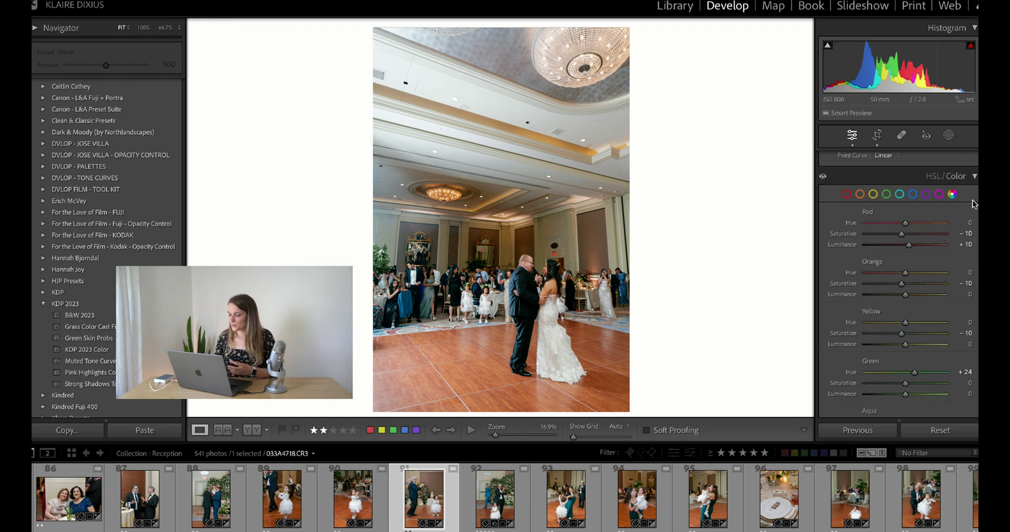